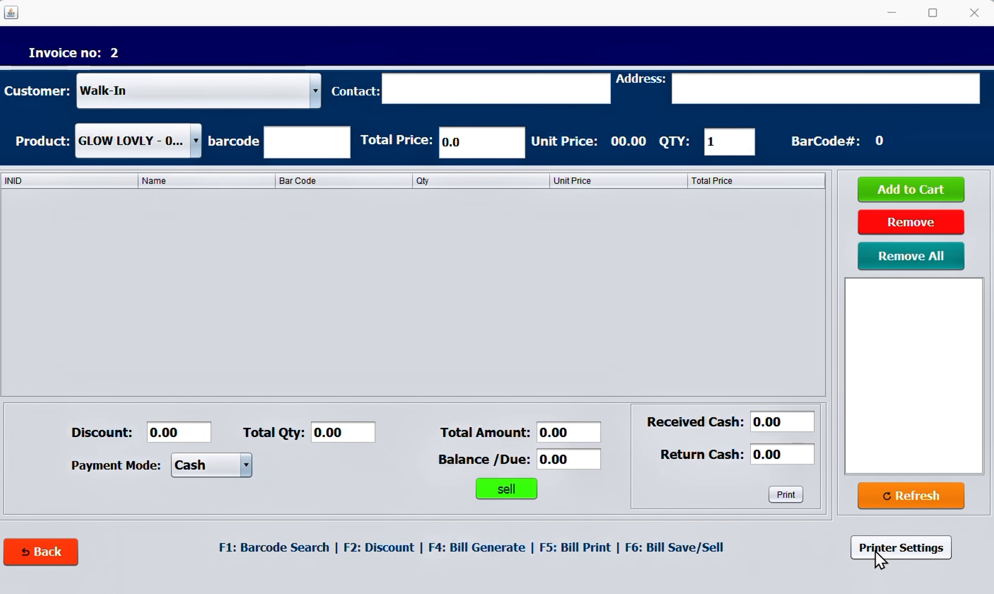
Return the entry focus to the barcode field, once from the Contact field and once from the Total Amount field
click(273, 138)
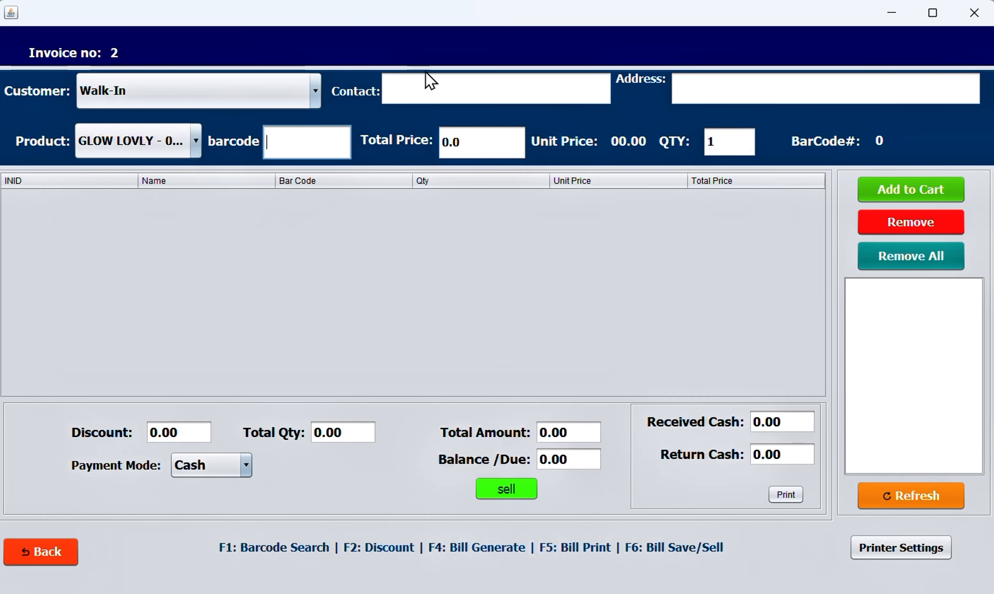
click(406, 94)
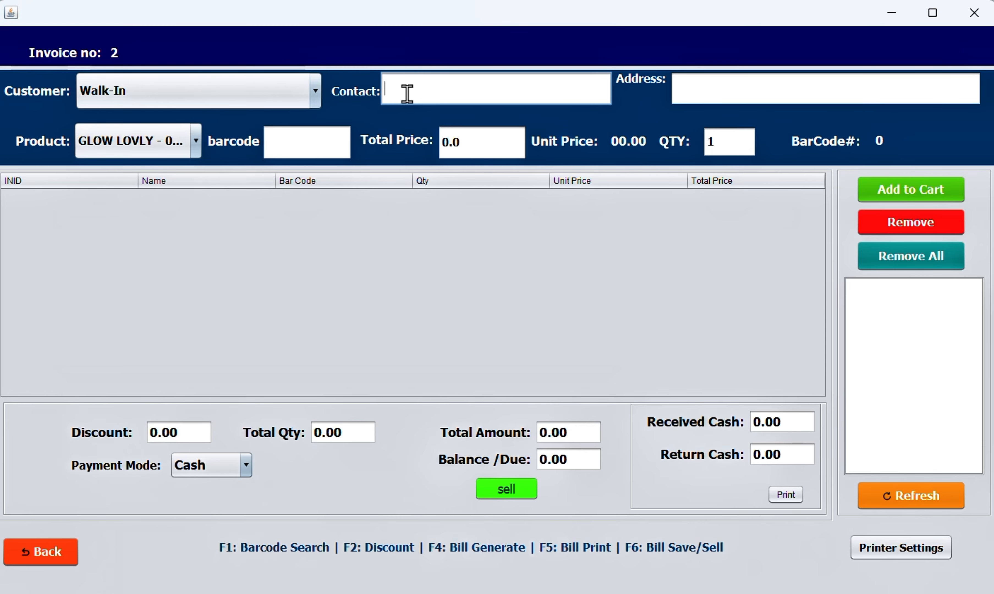
key(F1)
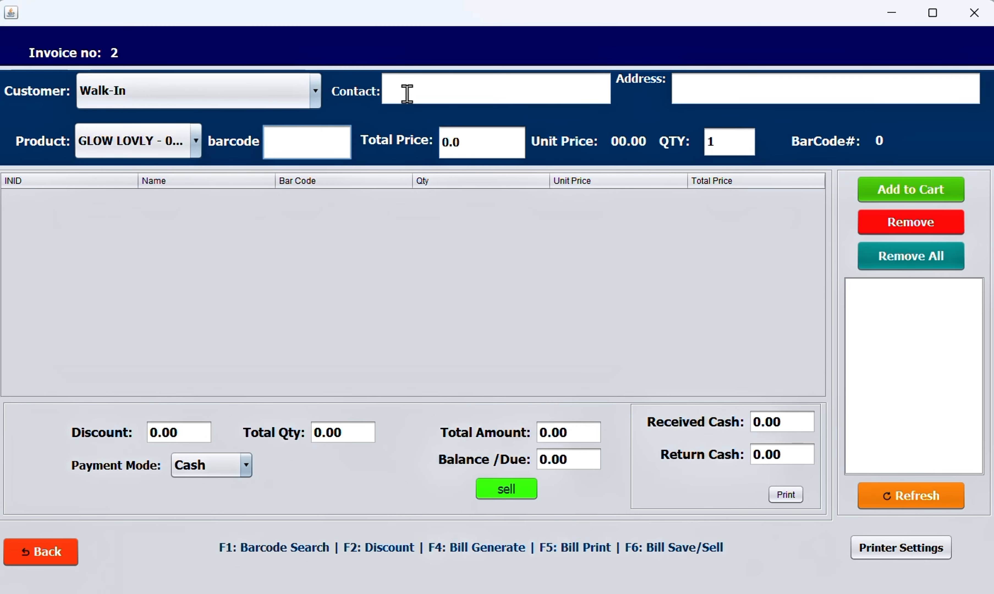
click(572, 451)
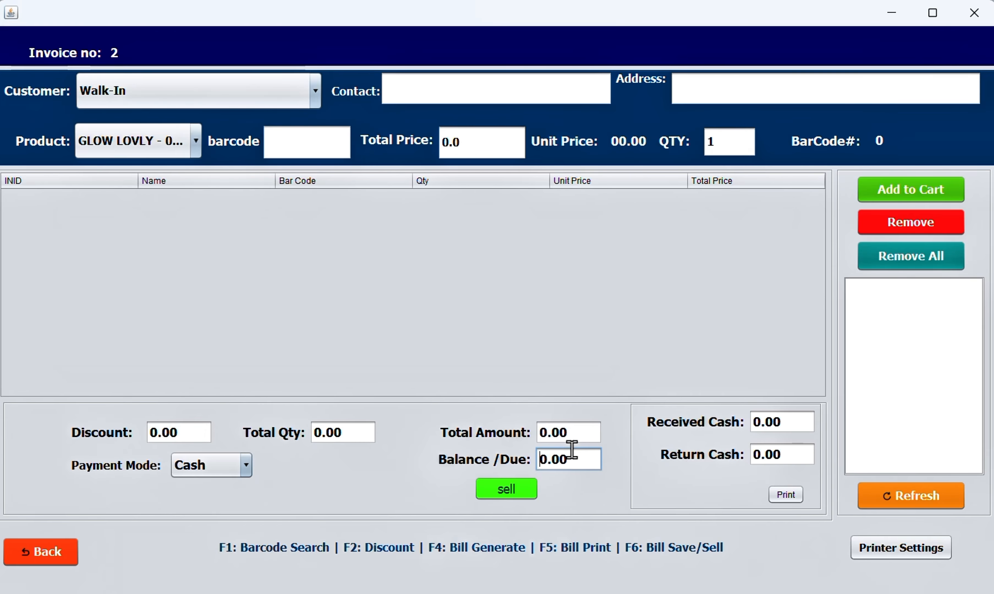
click(766, 420)
click(771, 454)
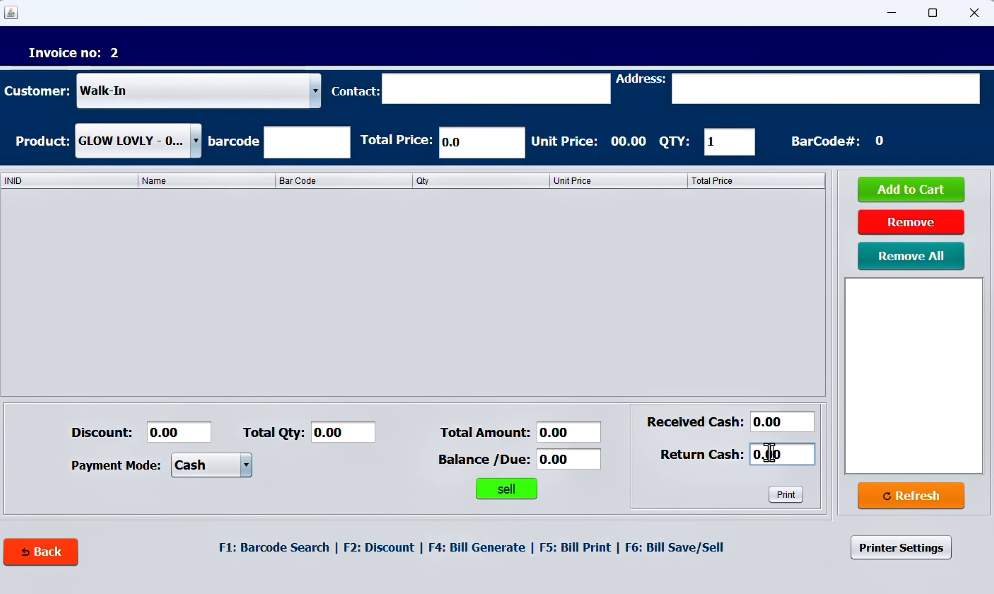
click(574, 427)
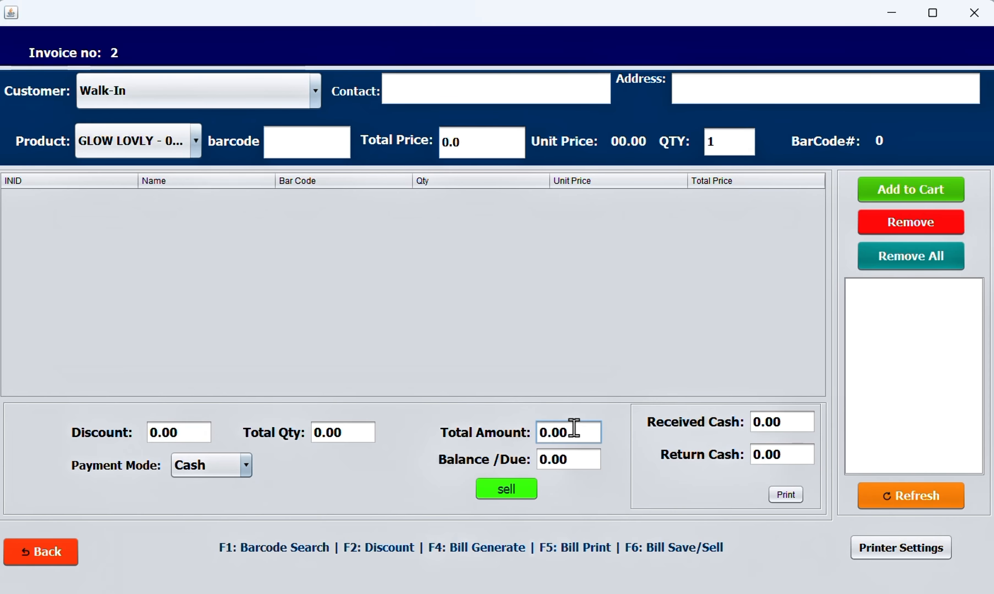
key(F1)
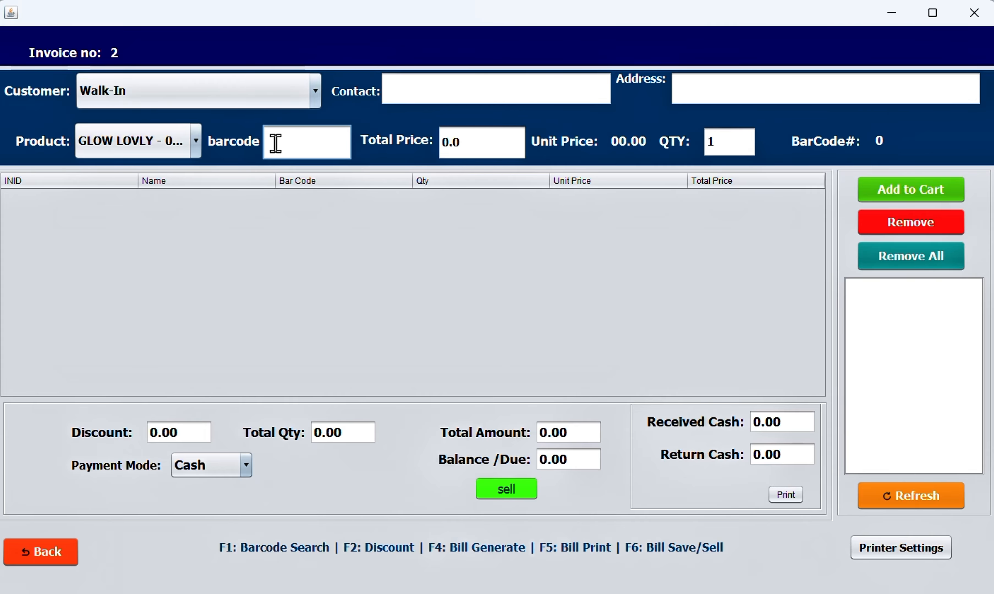
Browse the product list from its first entries through the later ones and back, leaving the selected product as is
click(194, 141)
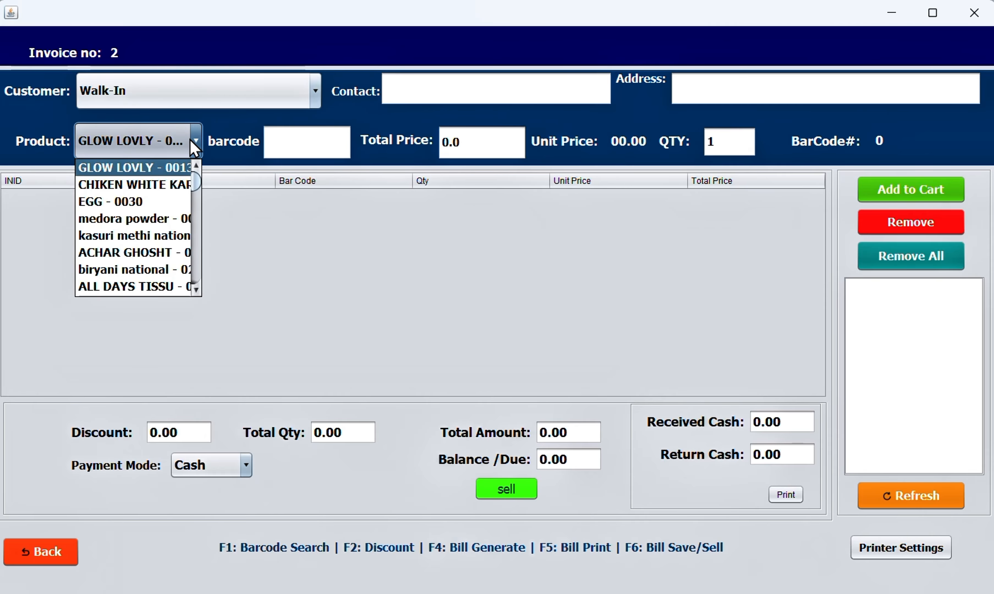
scroll(133, 208, down, 20)
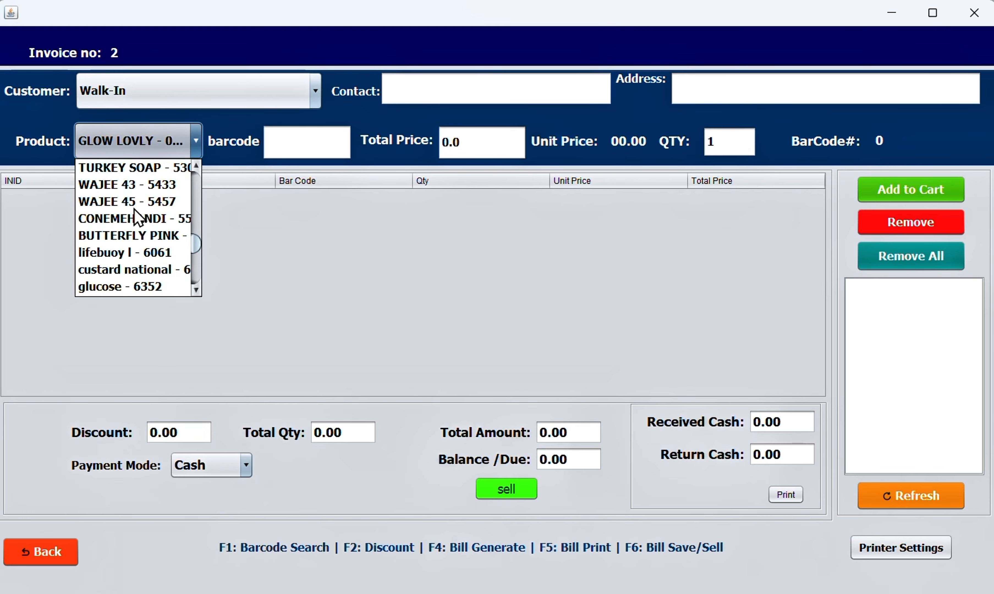
scroll(134, 208, up, 20)
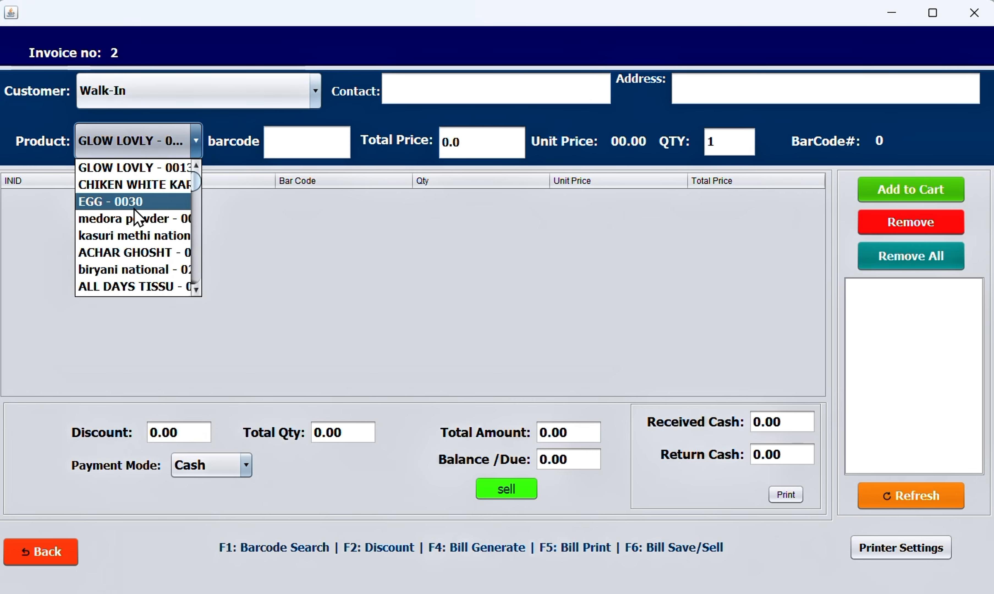
scroll(133, 208, down, 15)
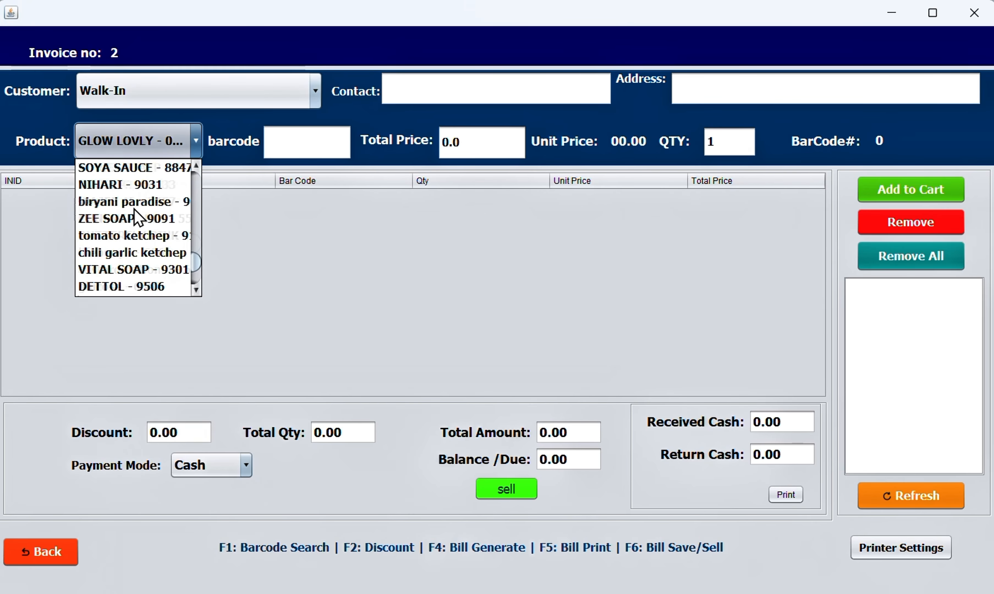
scroll(133, 209, up, 15)
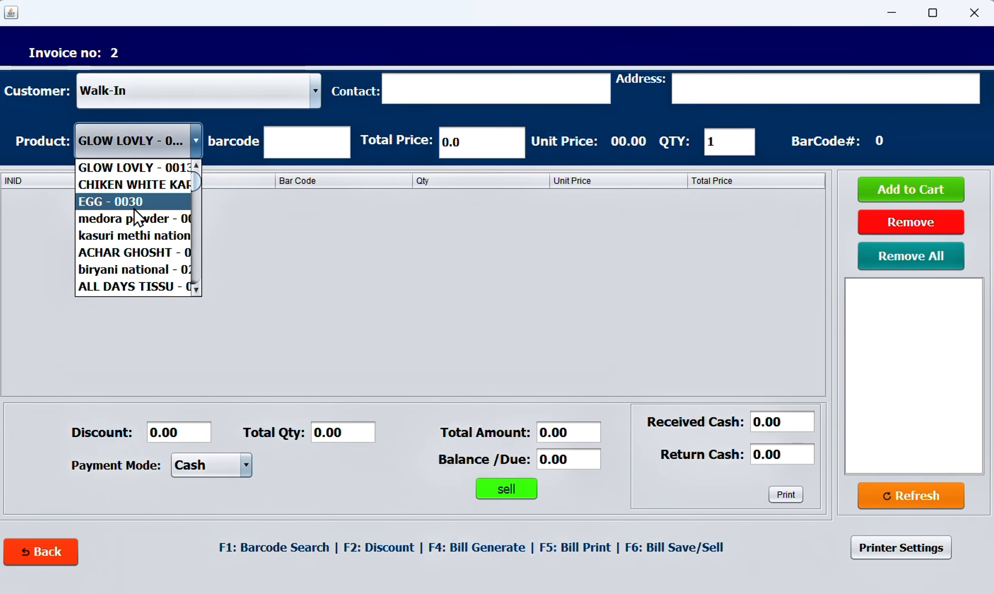
click(188, 142)
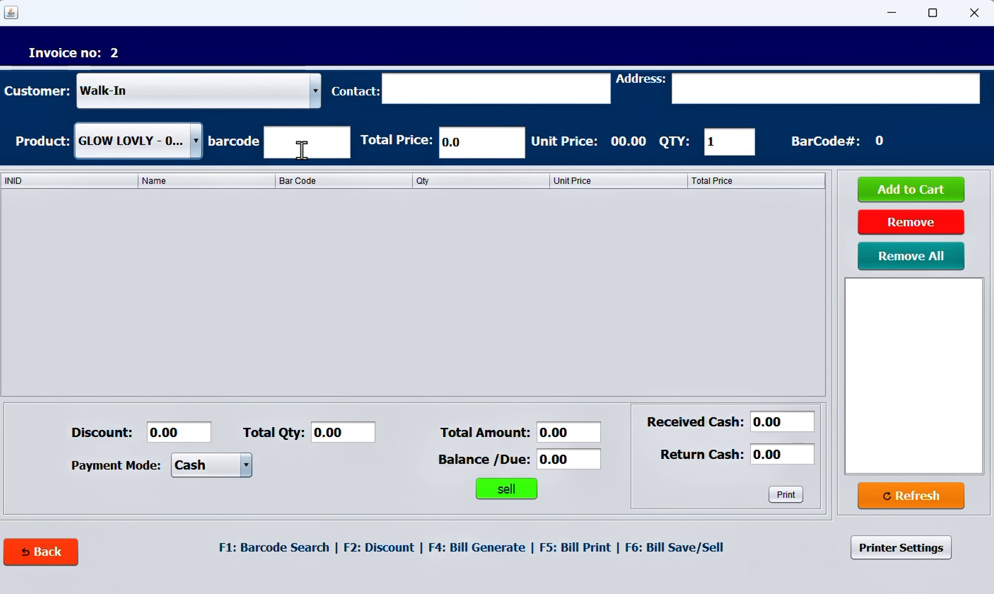
Look up the product with barcode 0030 and add one unit to the invoice at its default price
click(301, 150)
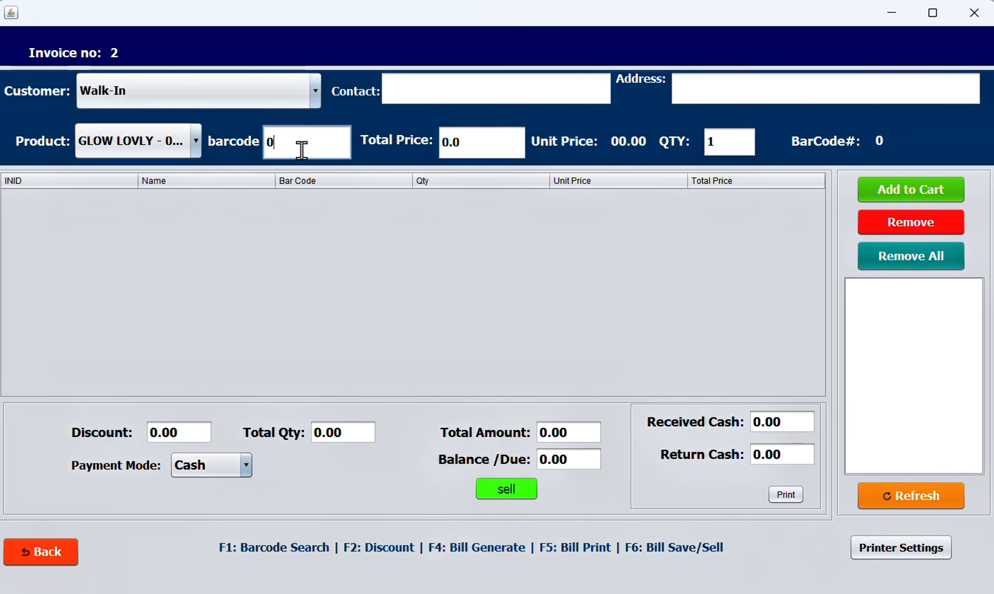
text(0030)
key(Return)
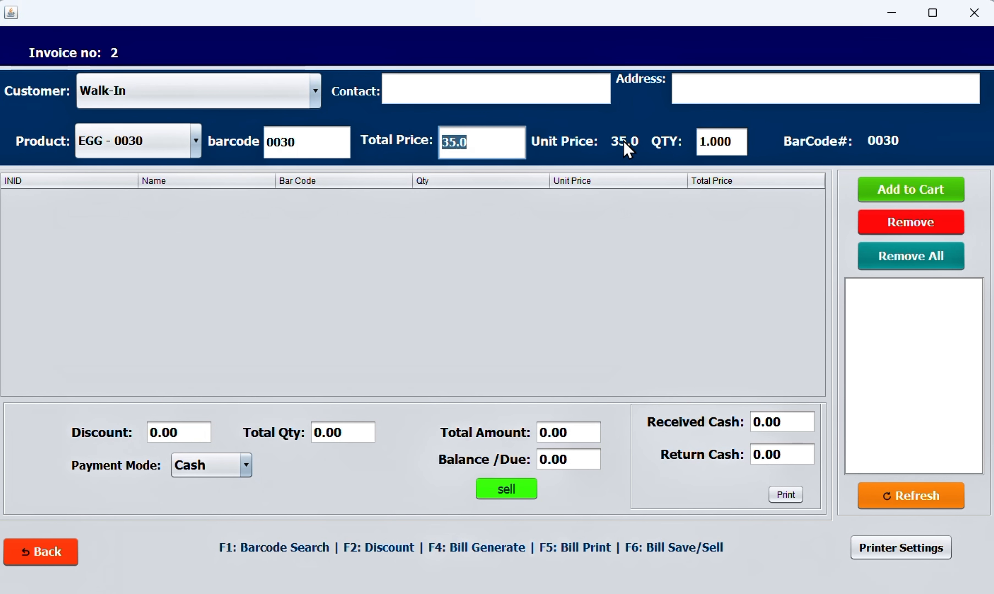
key(Return)
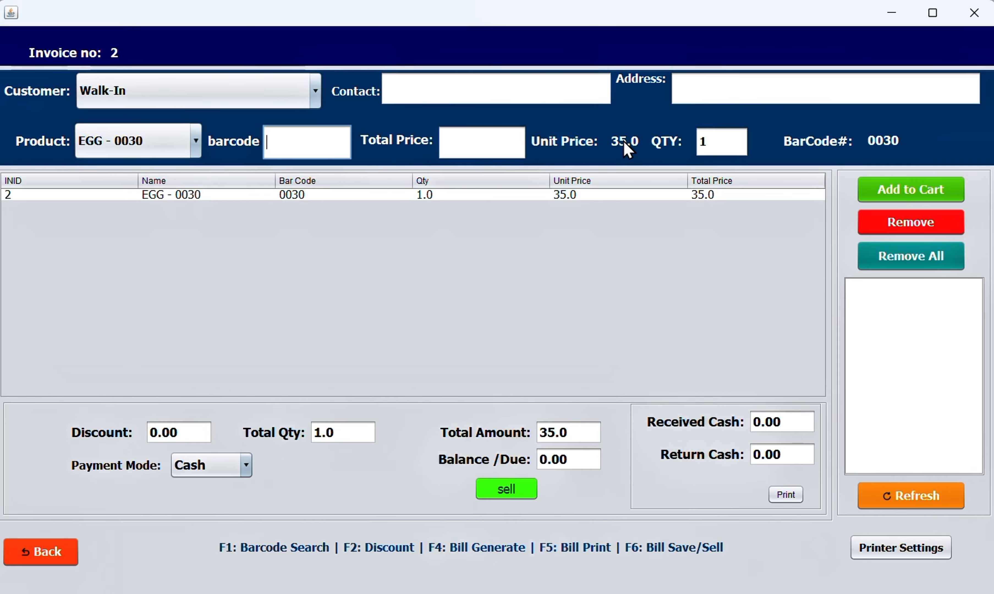
Choose medora powder from the product list and add one unit to the cart
click(200, 139)
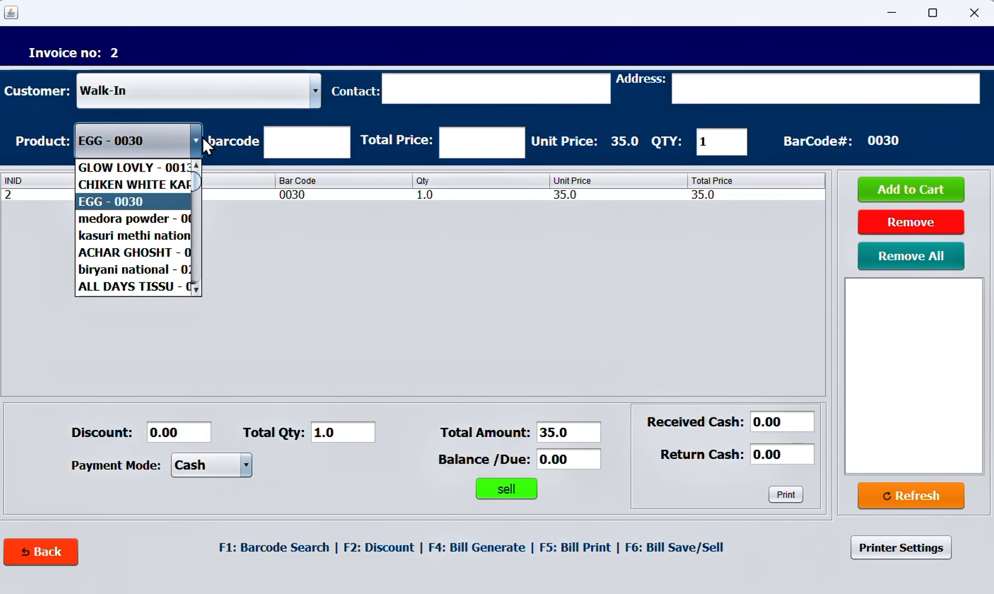
click(149, 225)
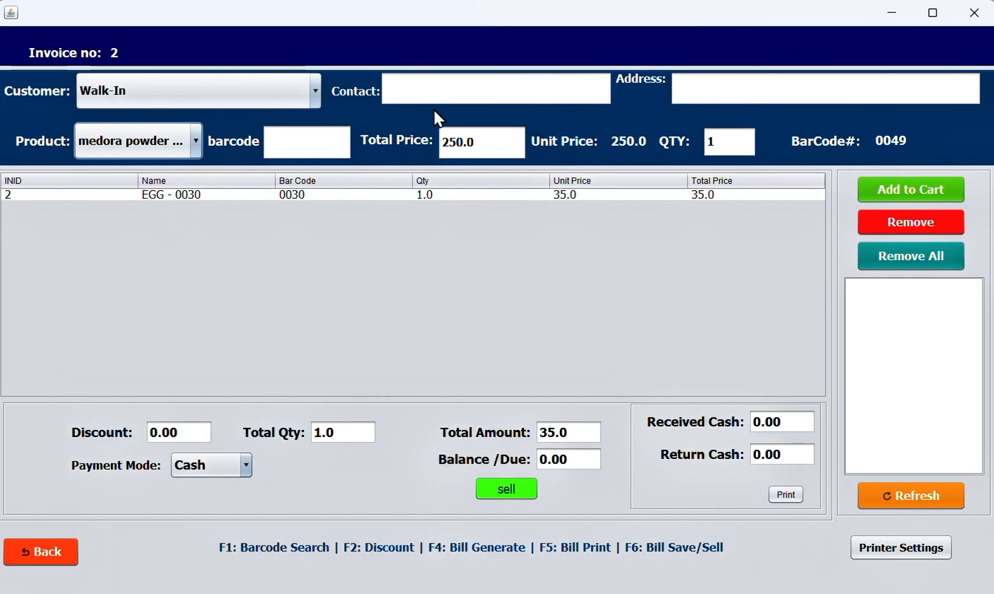
click(908, 195)
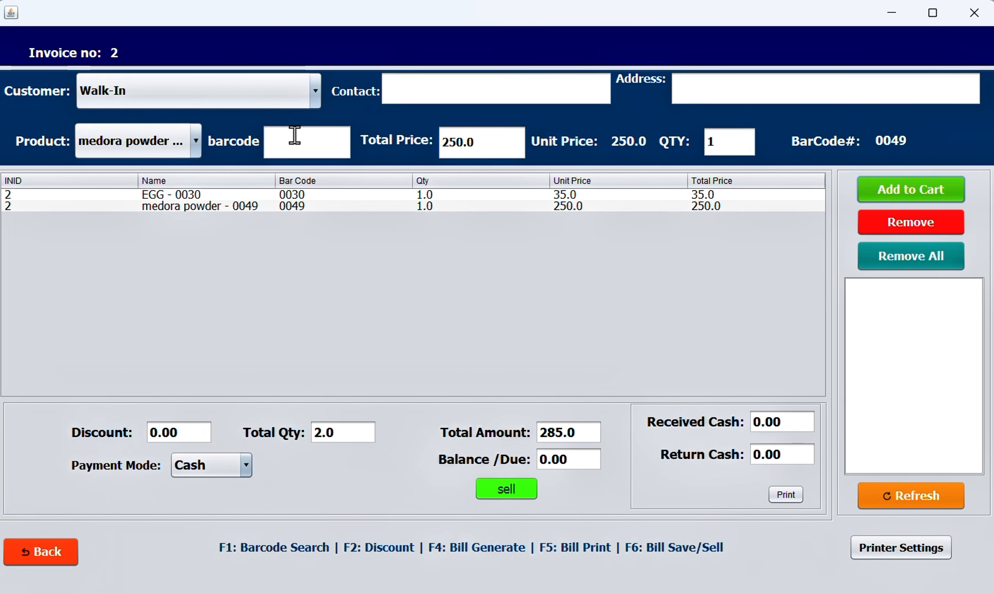
click(445, 146)
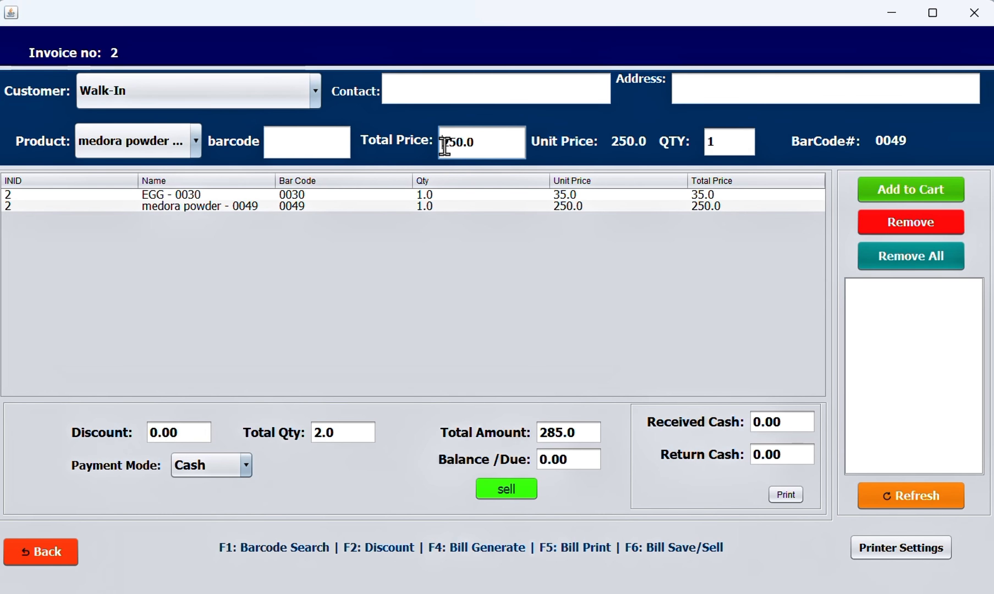
drag(444, 146, 474, 145)
click(474, 144)
Look through the product list down to its last entries without choosing another product
click(188, 152)
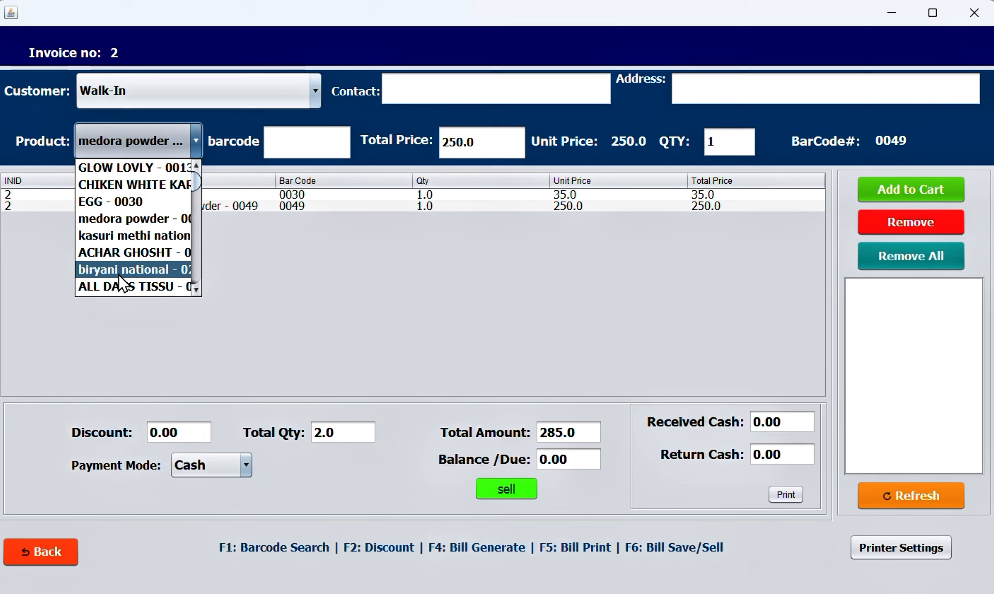
scroll(119, 276, down, 5)
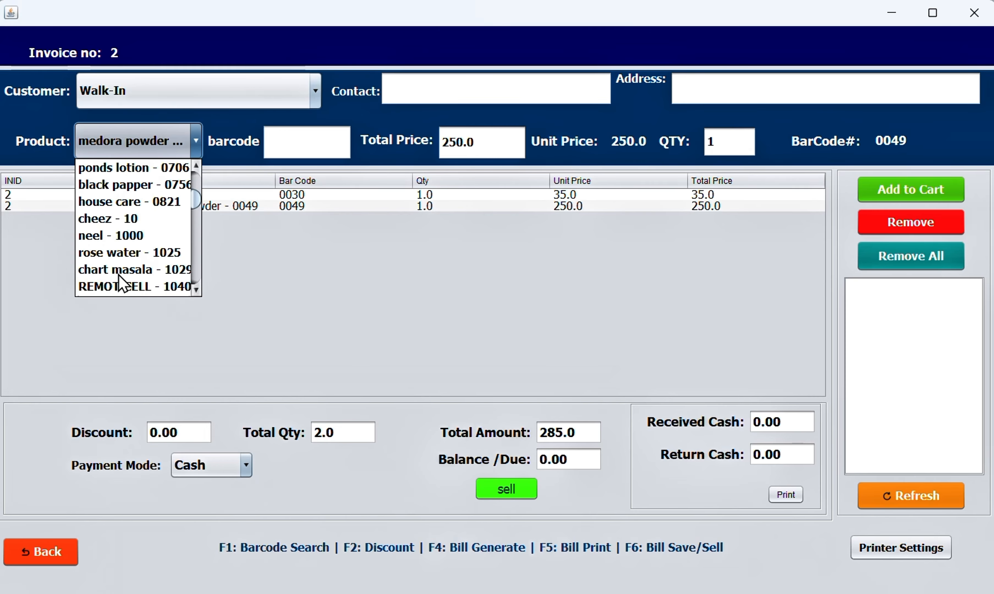
scroll(119, 275, down, 3)
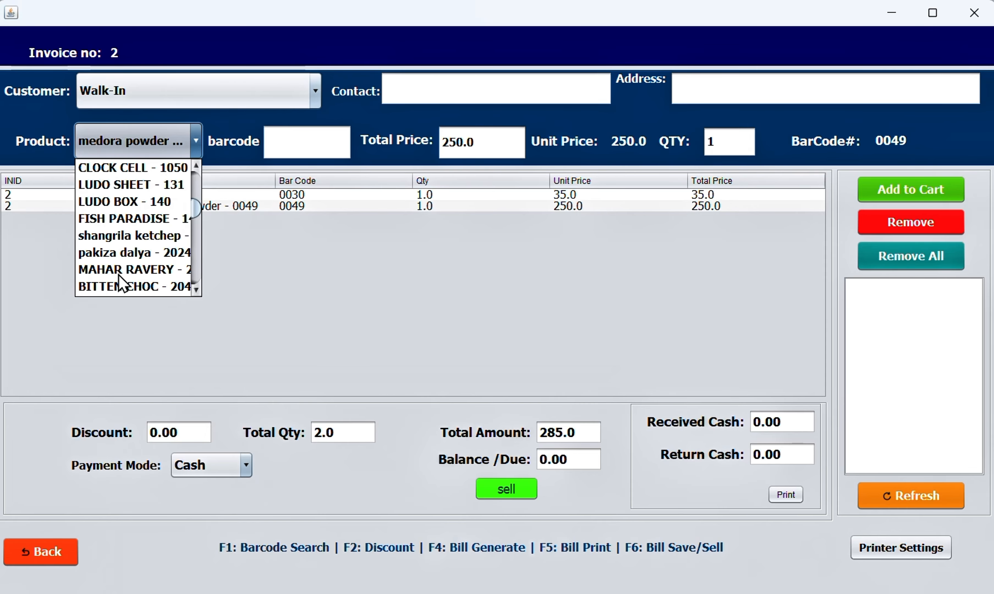
scroll(118, 274, down, 3)
scroll(153, 286, down, 3)
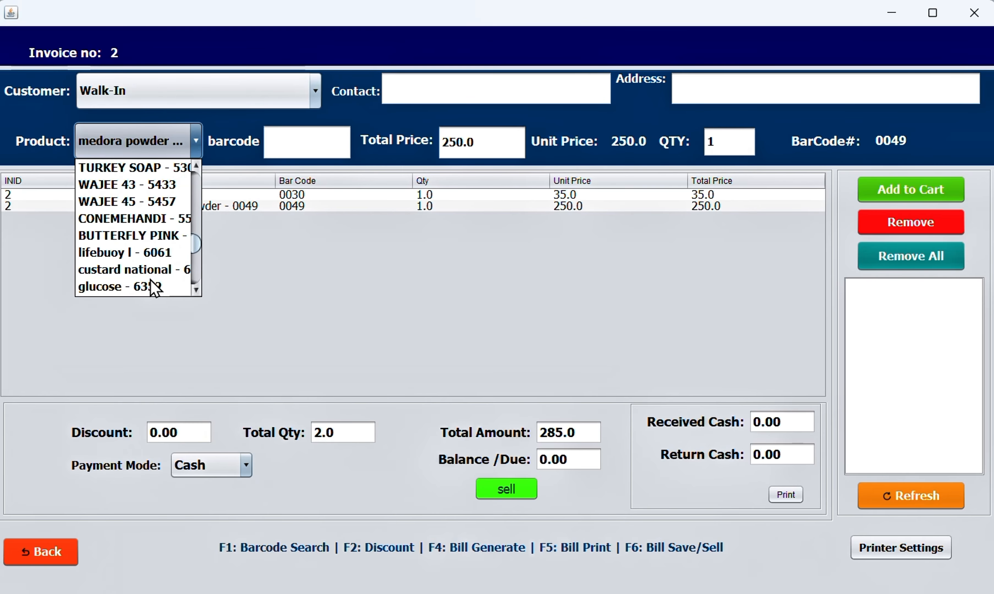
scroll(154, 286, down, 6)
scroll(153, 287, down, 3)
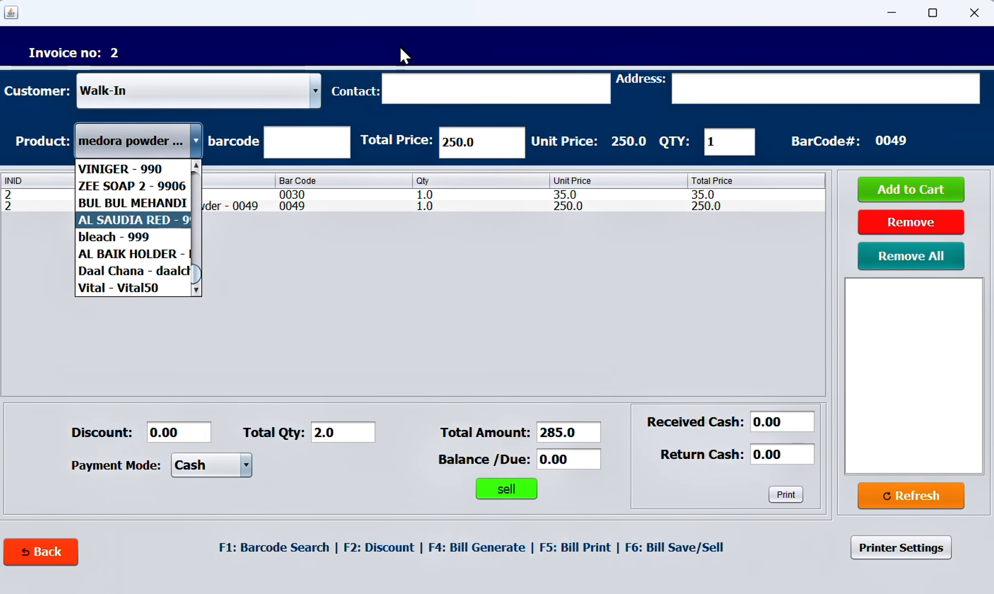
click(376, 22)
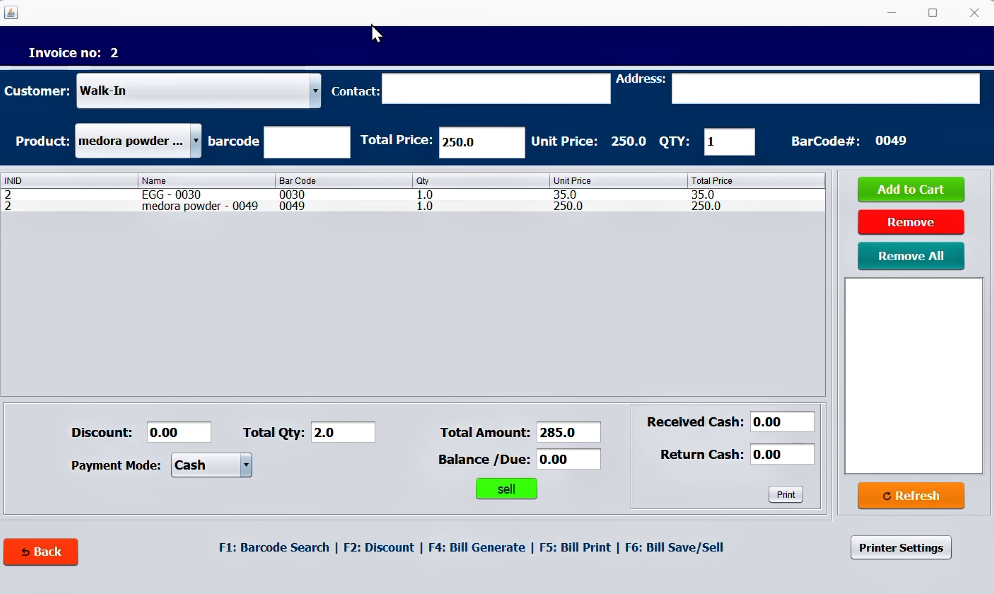
Load the Daal Chana product by its barcode daalchana200
click(303, 145)
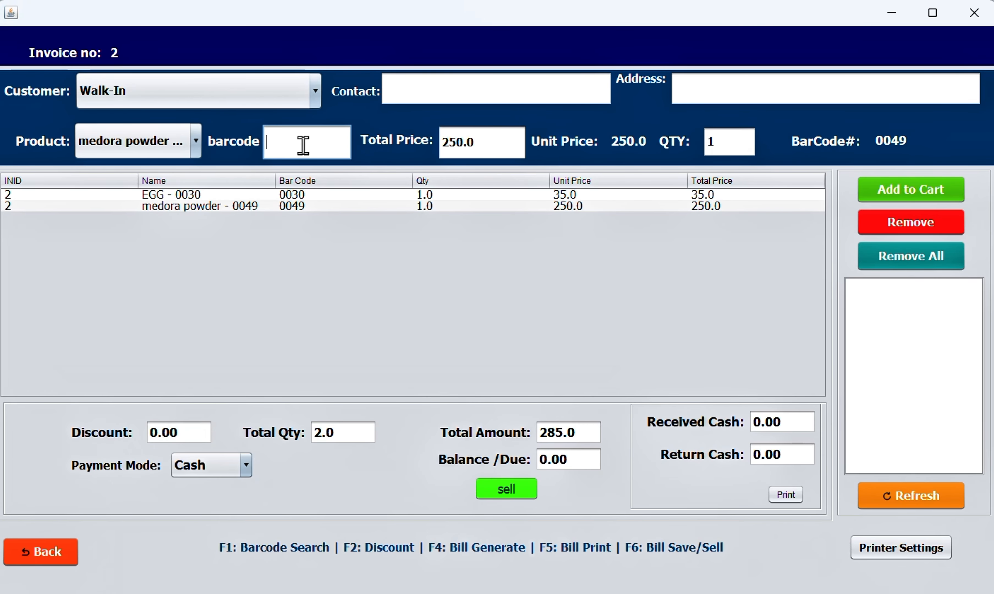
text(daalchana200)
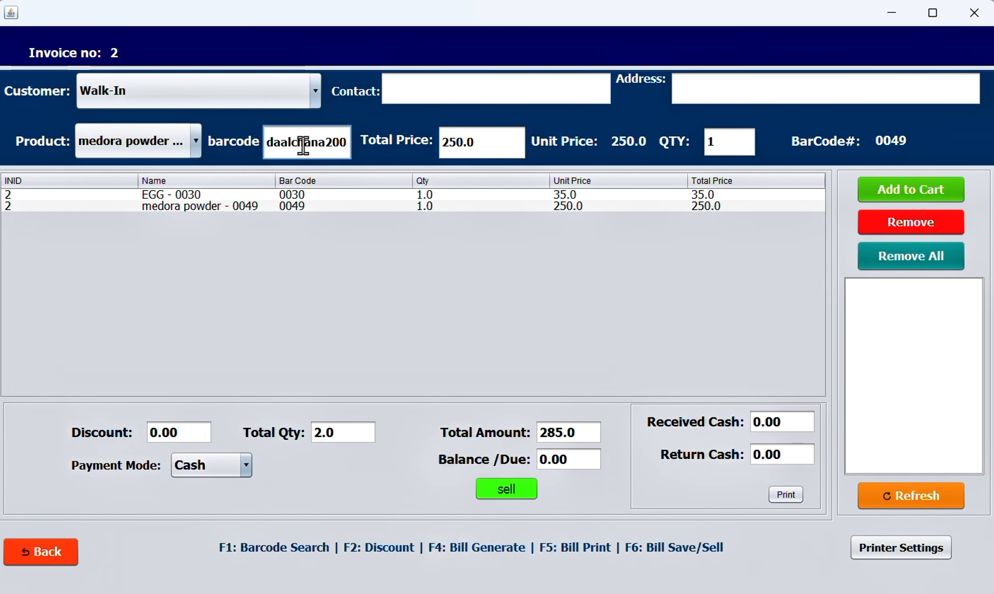
key(Return)
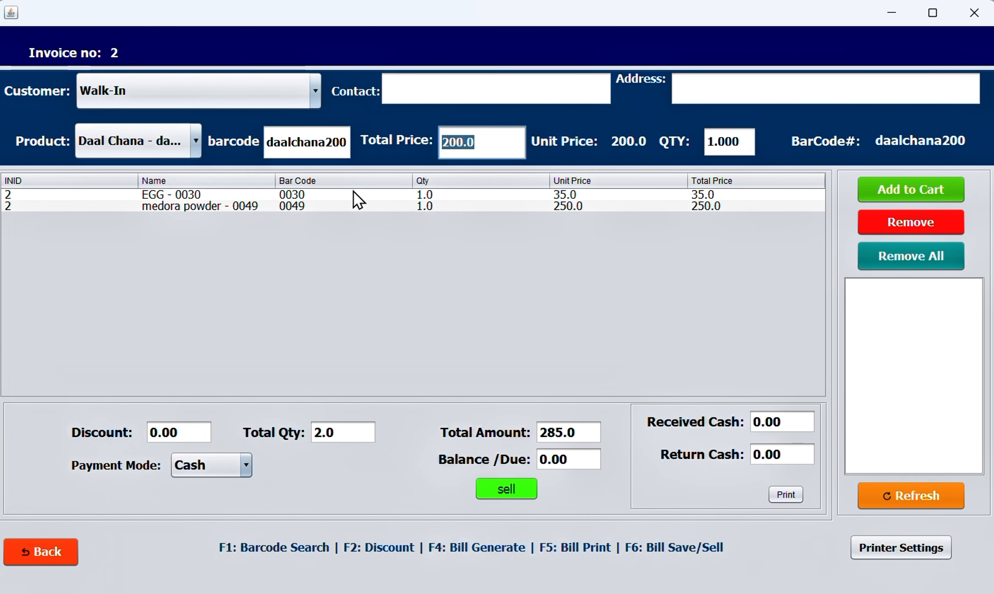
Set the total price of Daal Chana to 120.0 and highlight the recalculated quantity
key(Left)
key(Left)
key(Left)
key(BackSpace)
key(BackSpace)
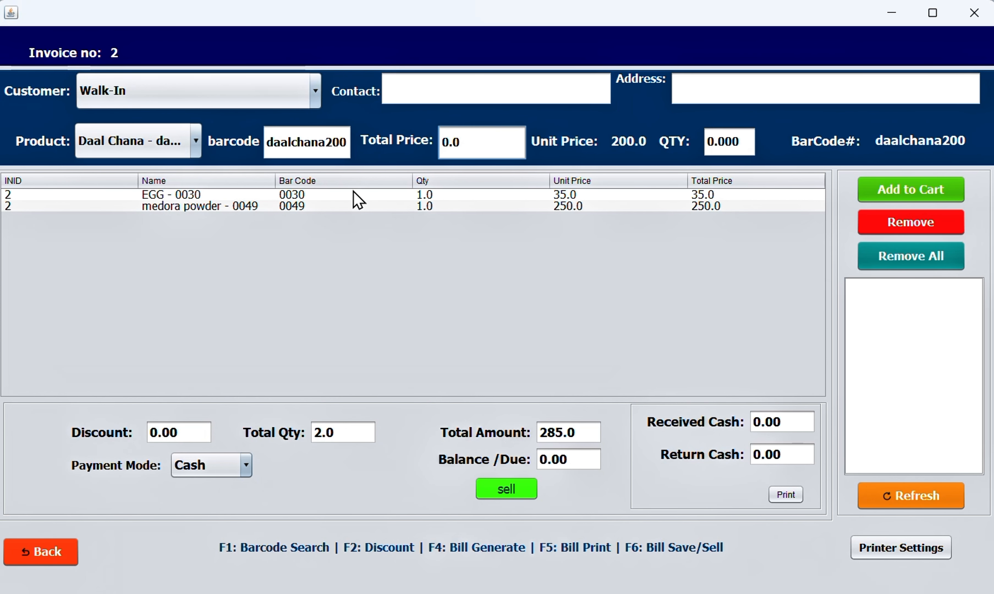
text(12)
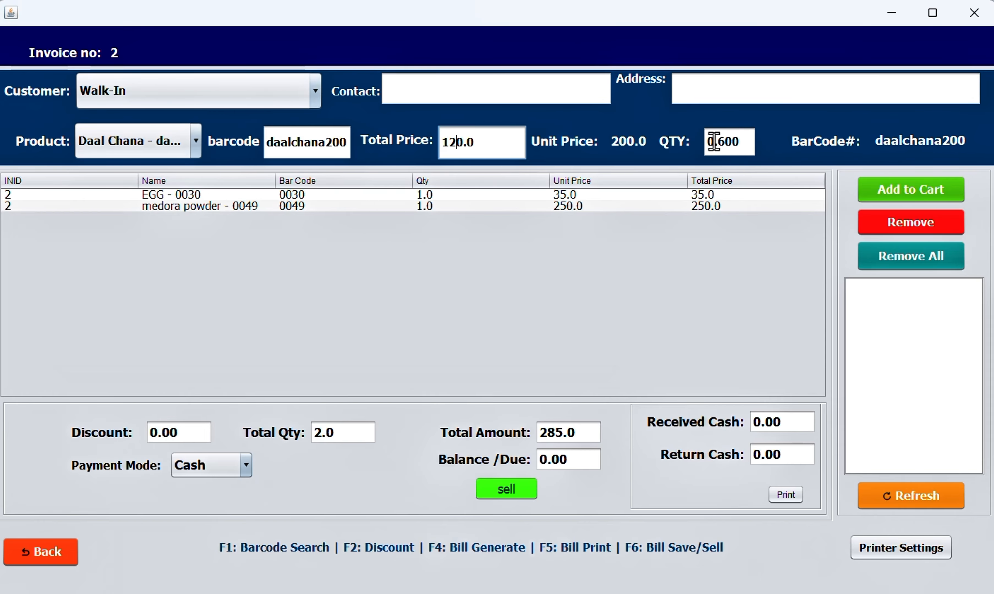
drag(714, 141, 742, 139)
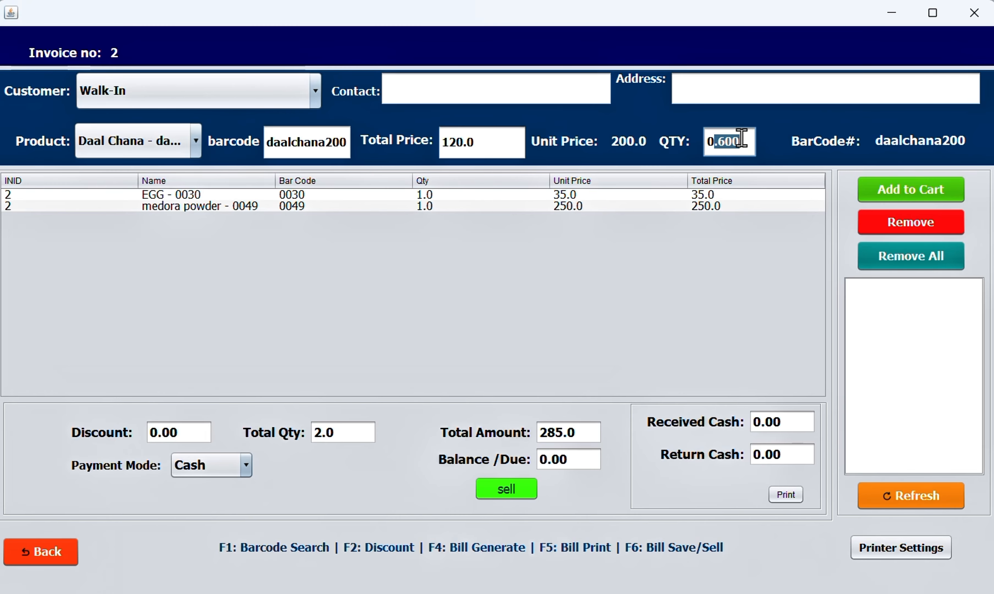
Set the total price of Daal Chana to 100.0, add it to the cart and select its row
click(454, 137)
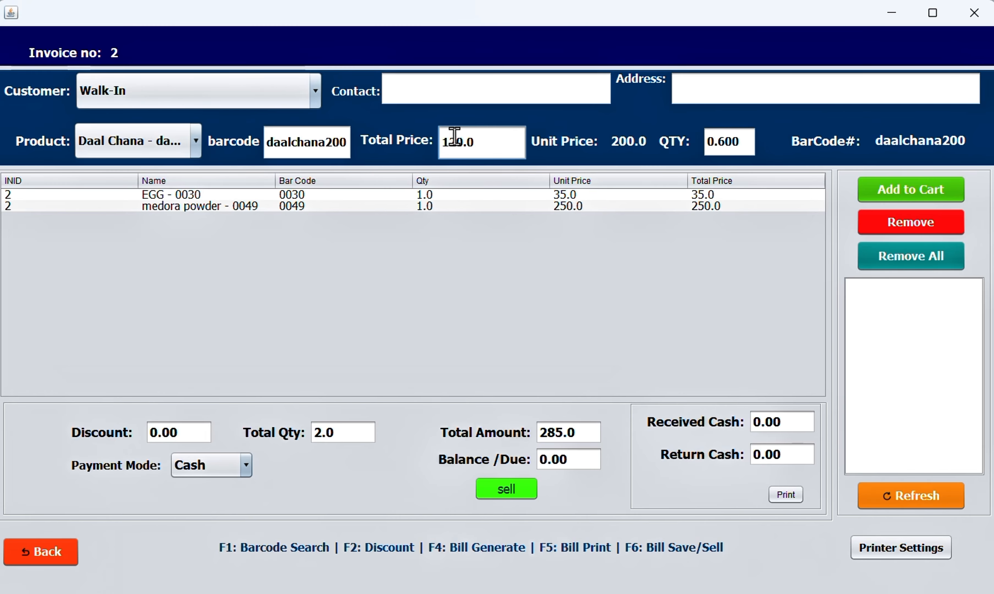
key(BackSpace)
text(0)
key(Return)
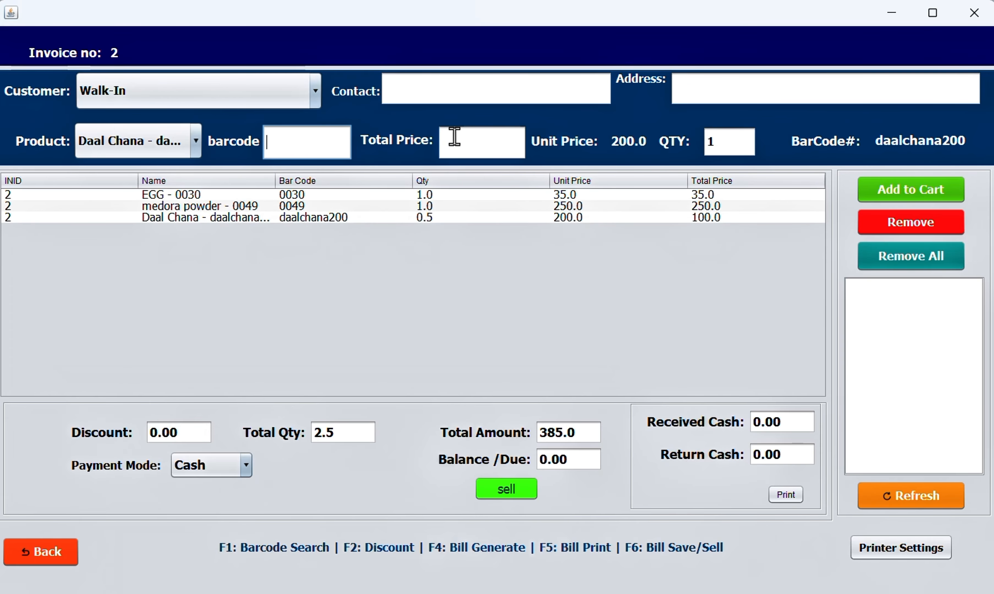
click(430, 221)
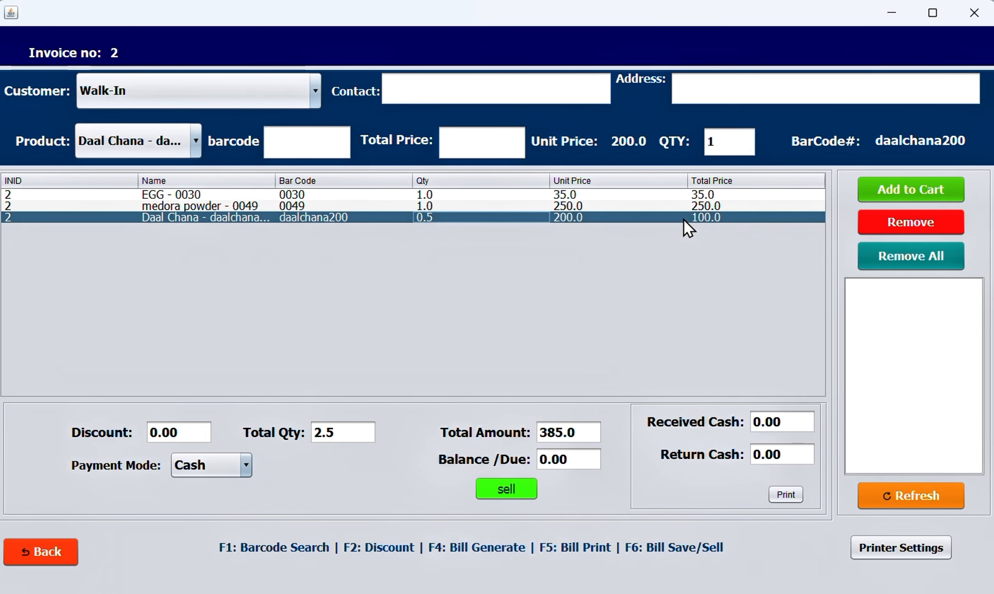
Move from barcode entry to the invoice discount and accept it at 0.00
key(F1)
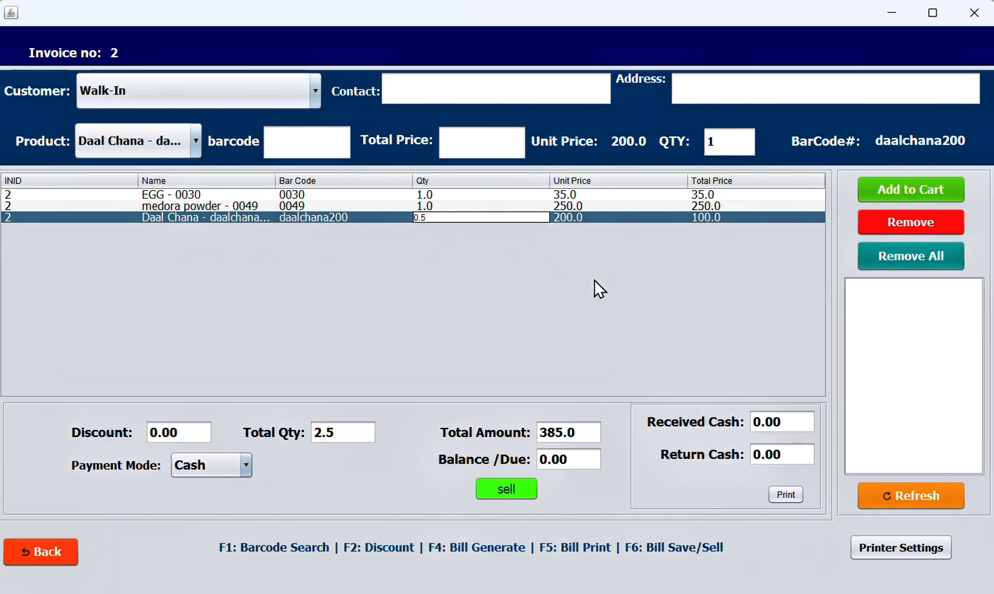
click(305, 194)
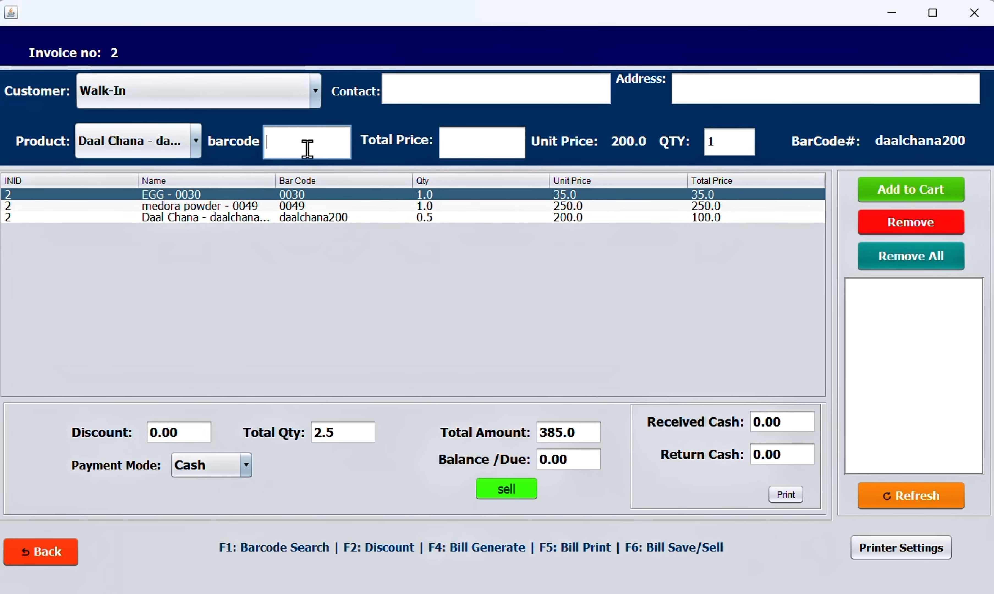
key(F2)
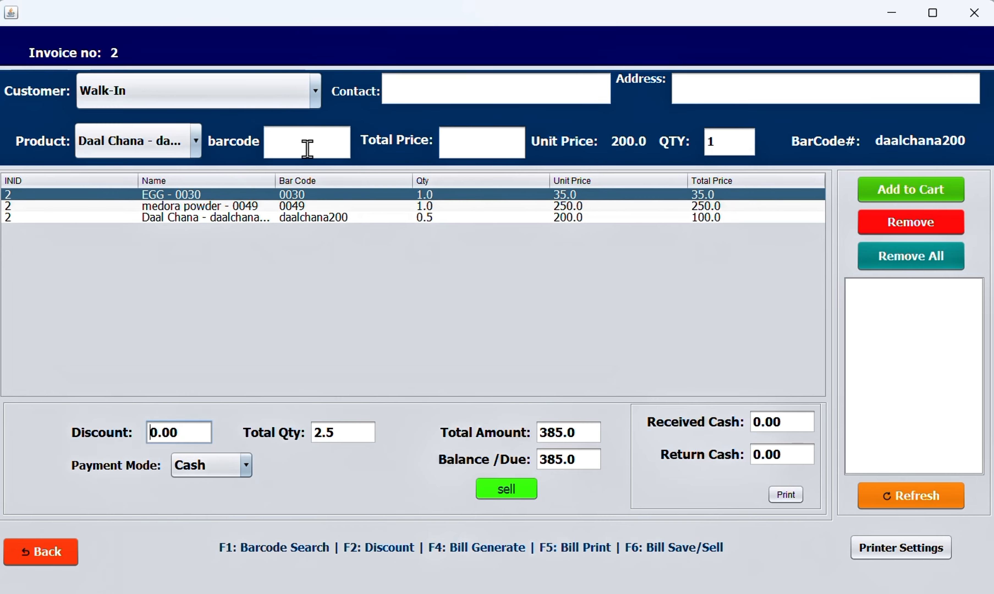
key(Return)
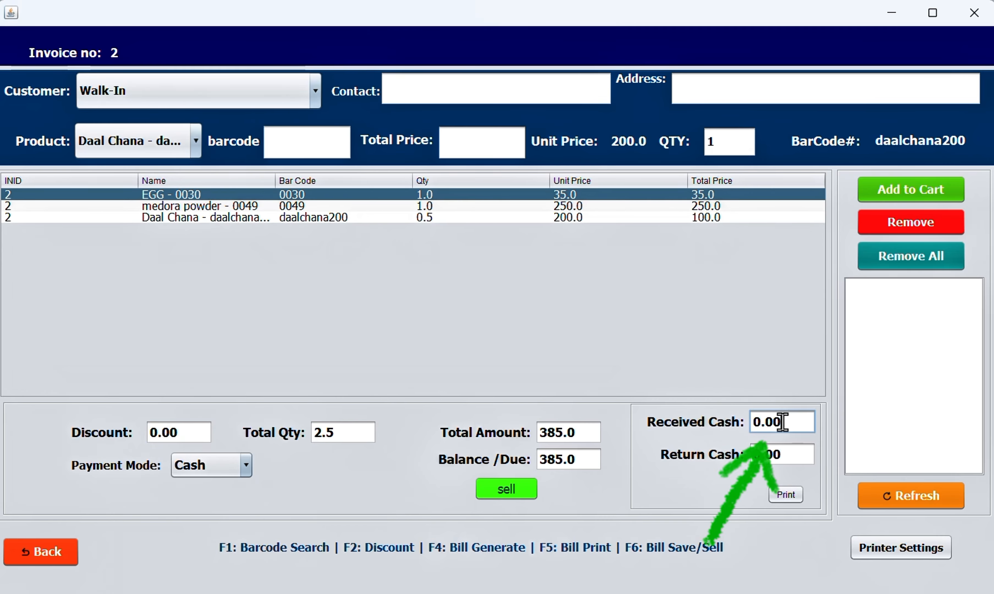
Set the received cash to 400.00 so the return cash is calculated
drag(782, 422, 740, 430)
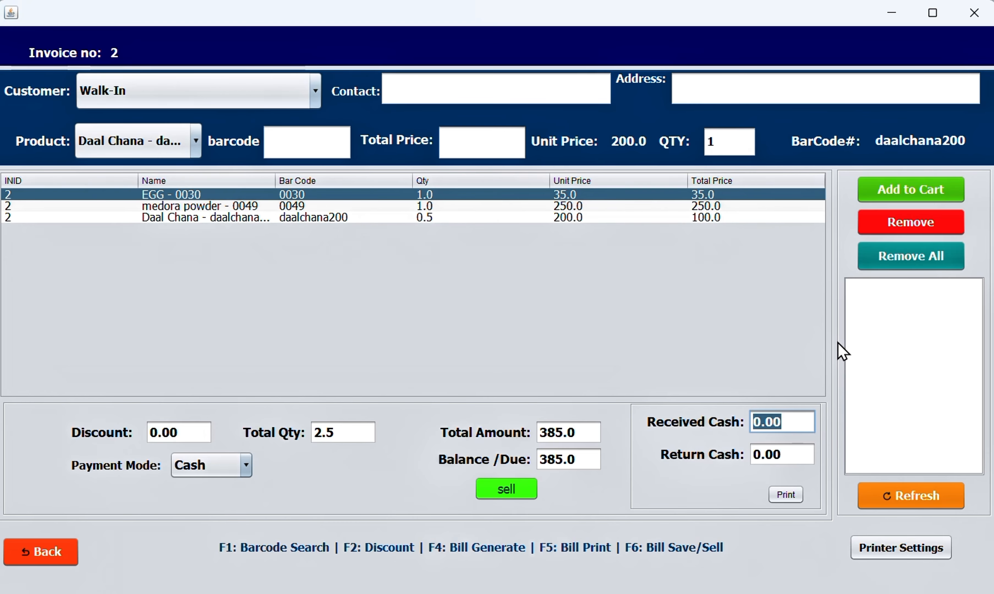
key(Return)
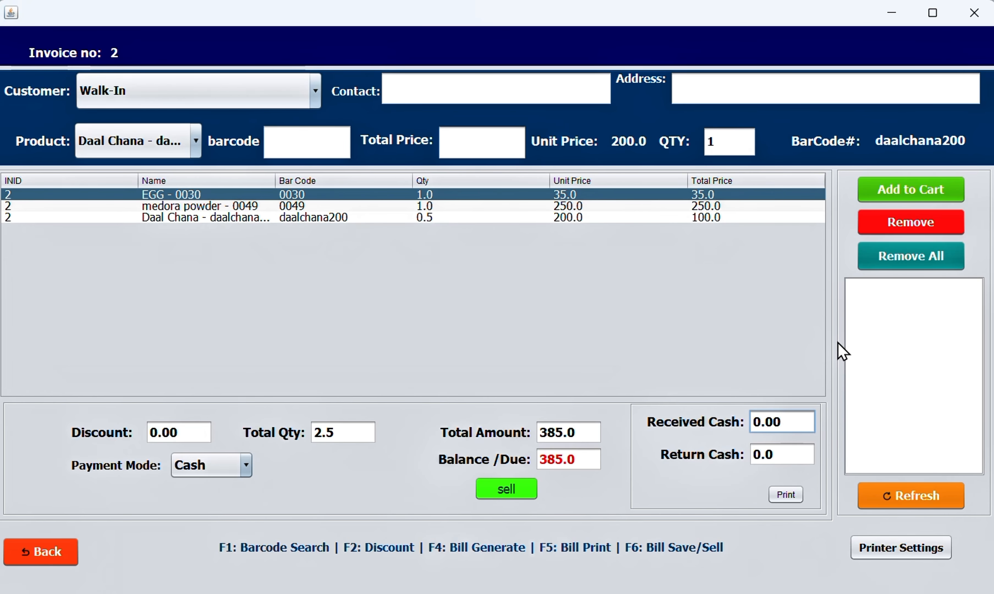
text(40)
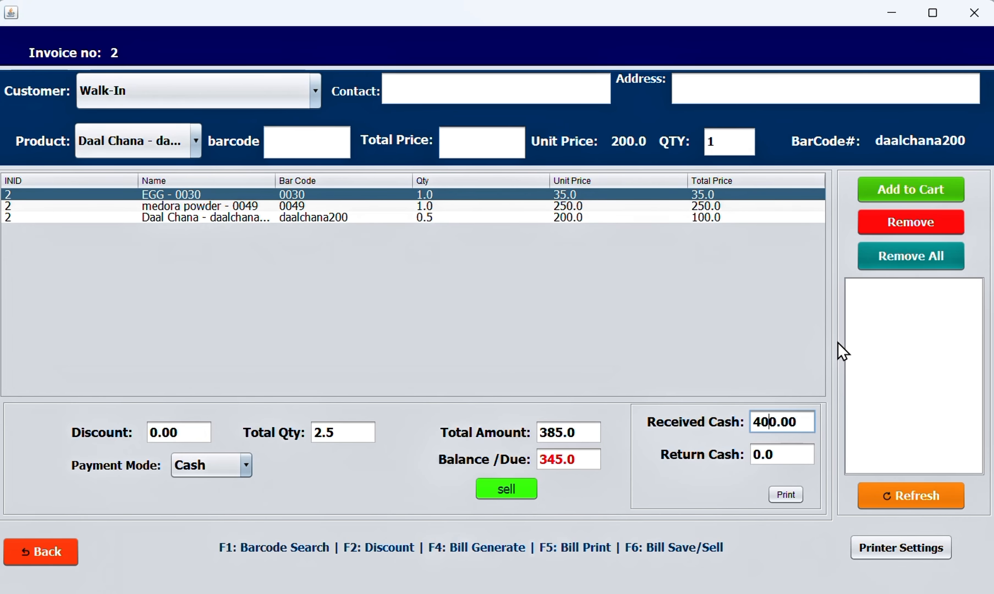
key(Return)
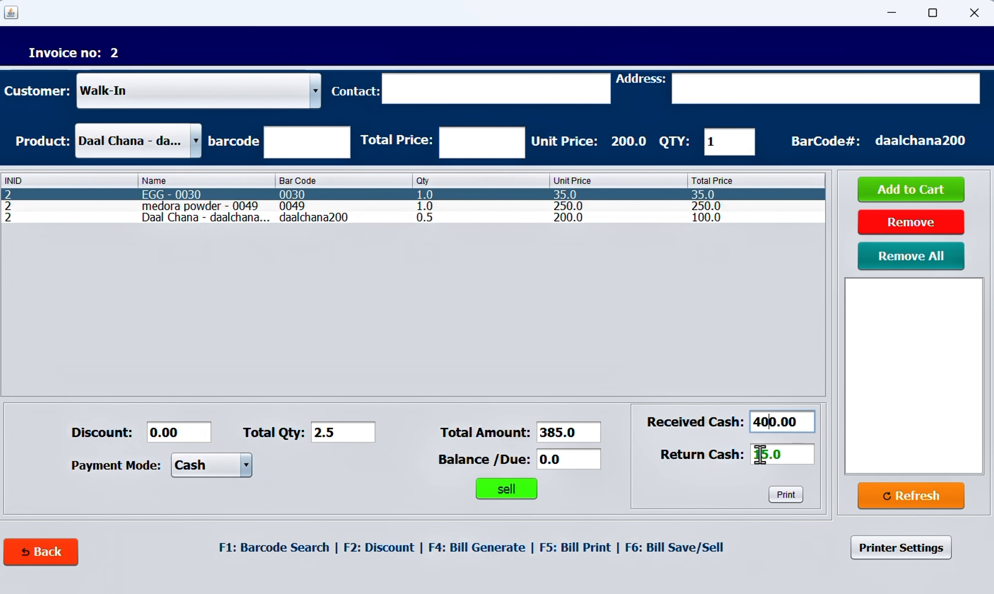
Generate the bill for the invoice and view the receipt preview down to its end
click(370, 18)
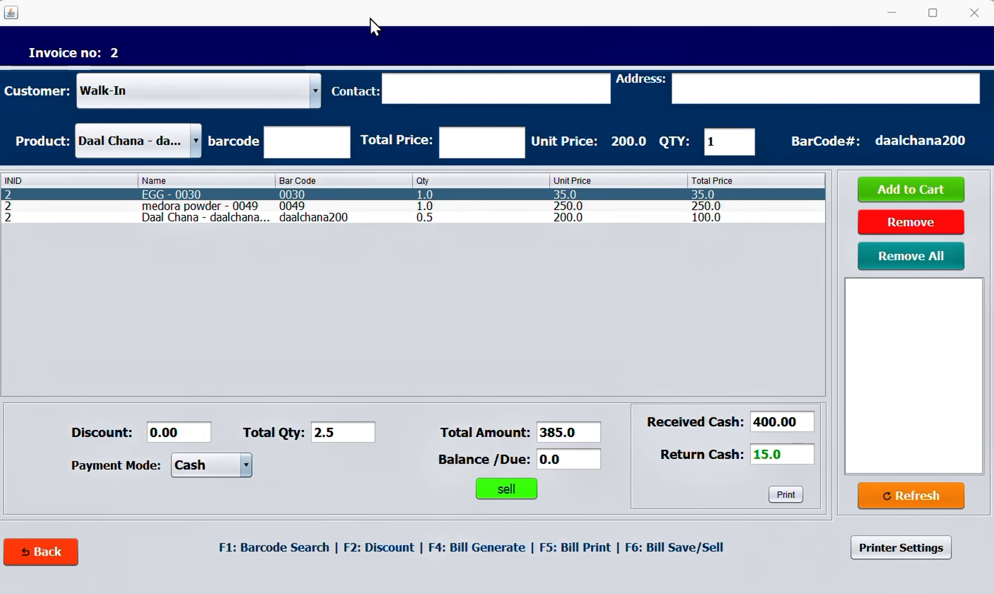
click(796, 428)
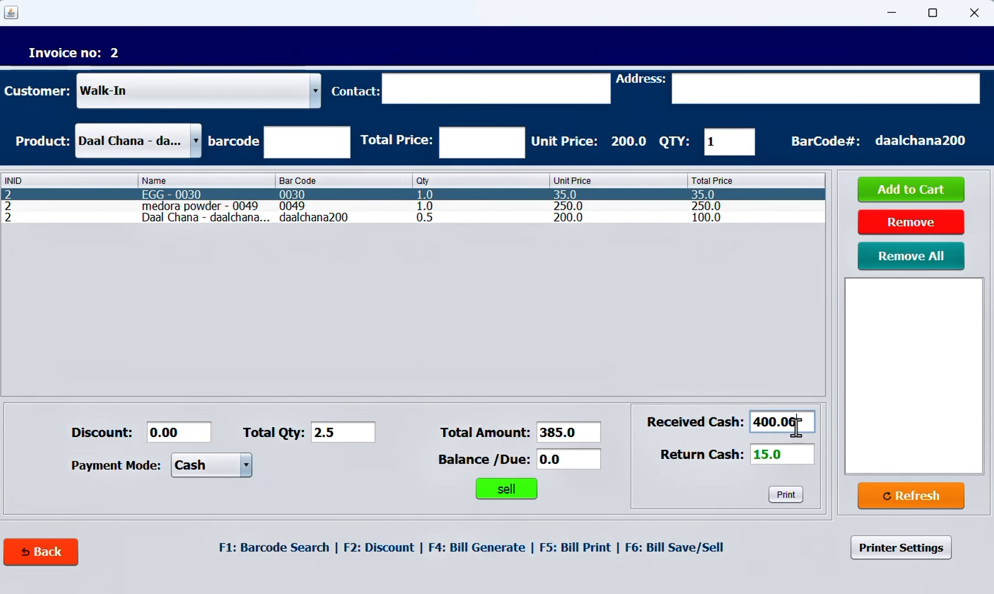
key(F4)
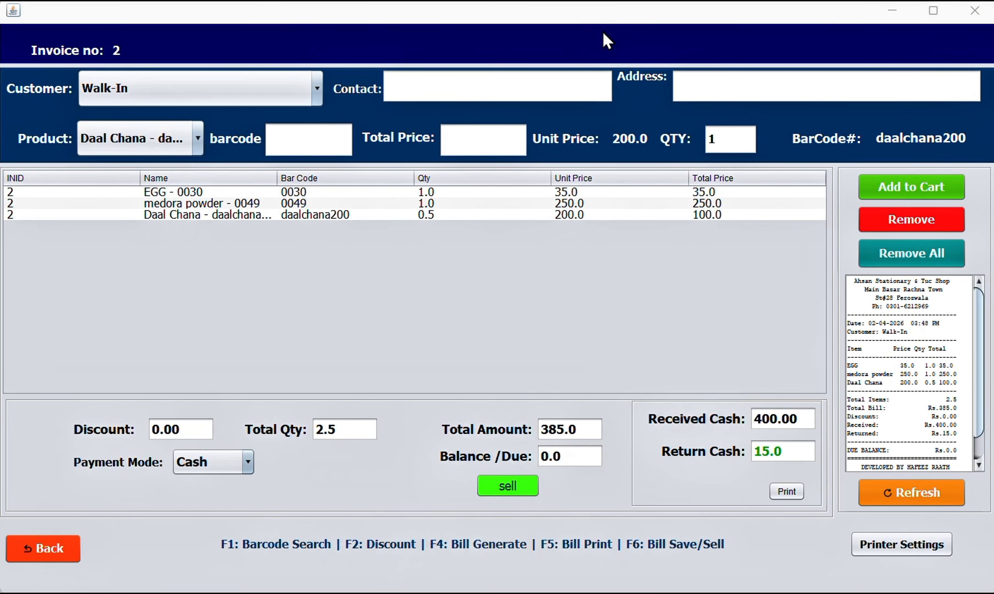
scroll(958, 378, down, 1)
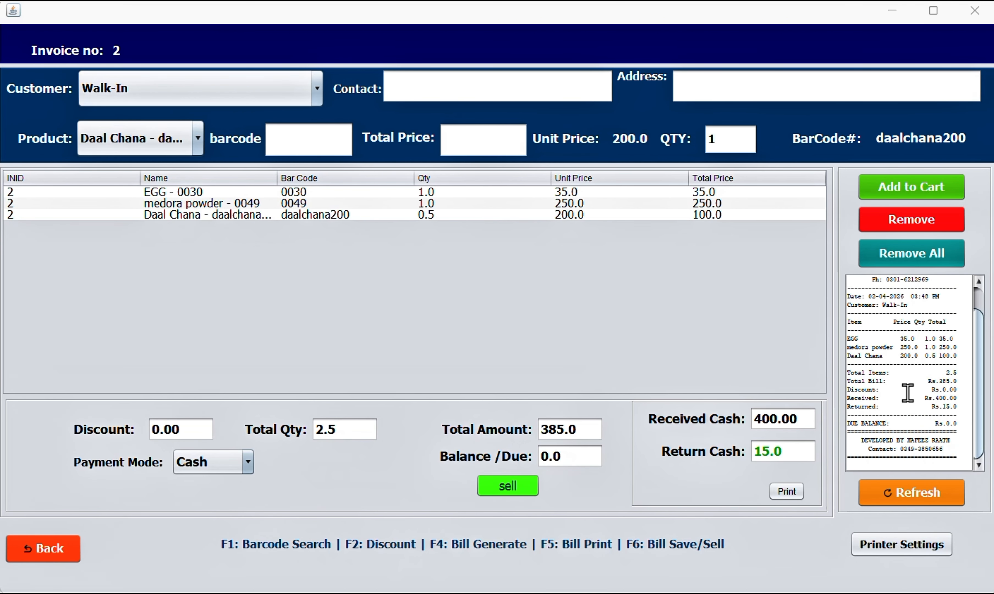
Review the printer settings, keep Microsoft Print to PDF as the receipt printer, and close them without saving
click(890, 546)
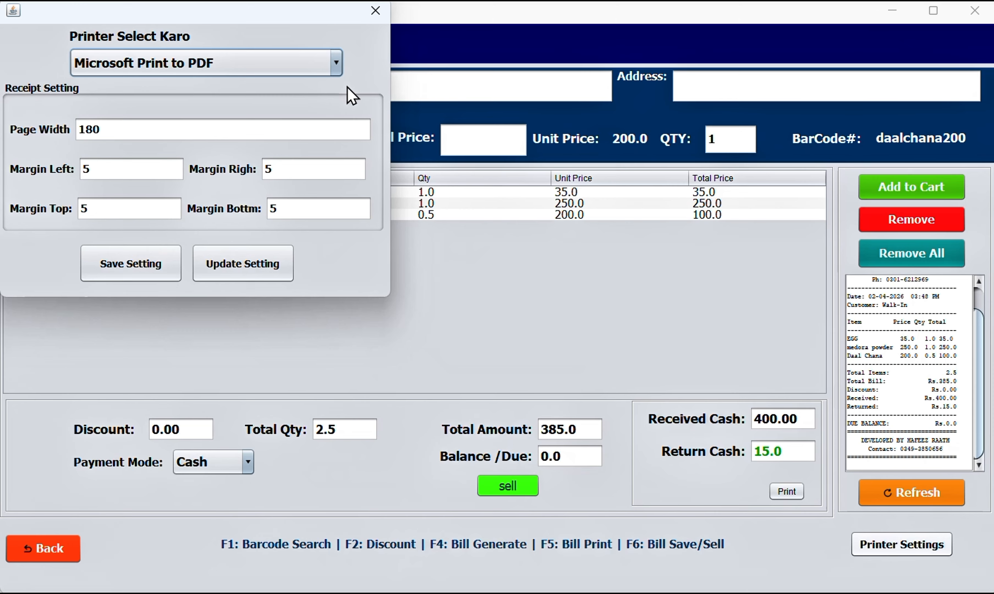
click(333, 72)
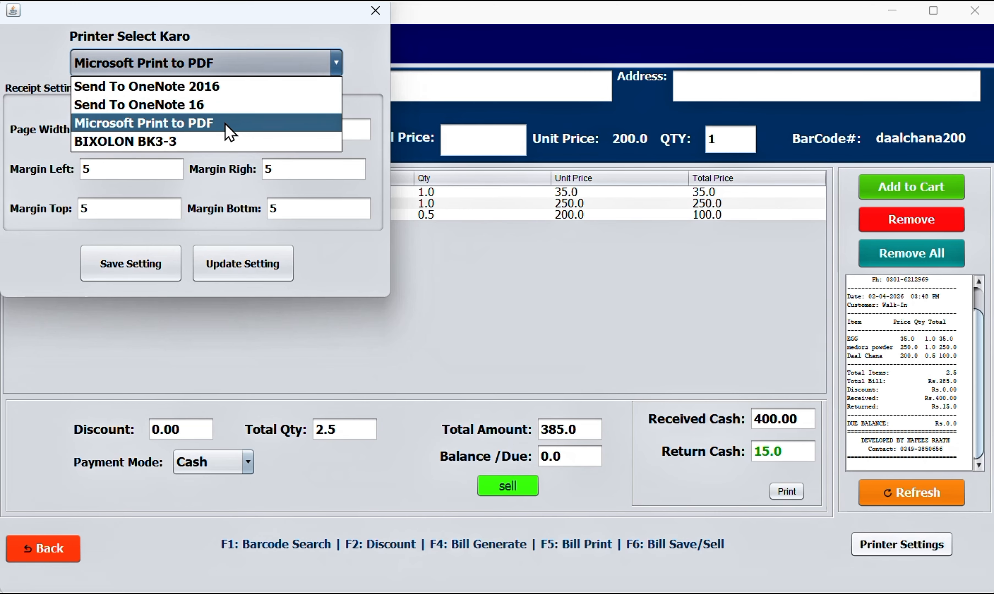
click(208, 129)
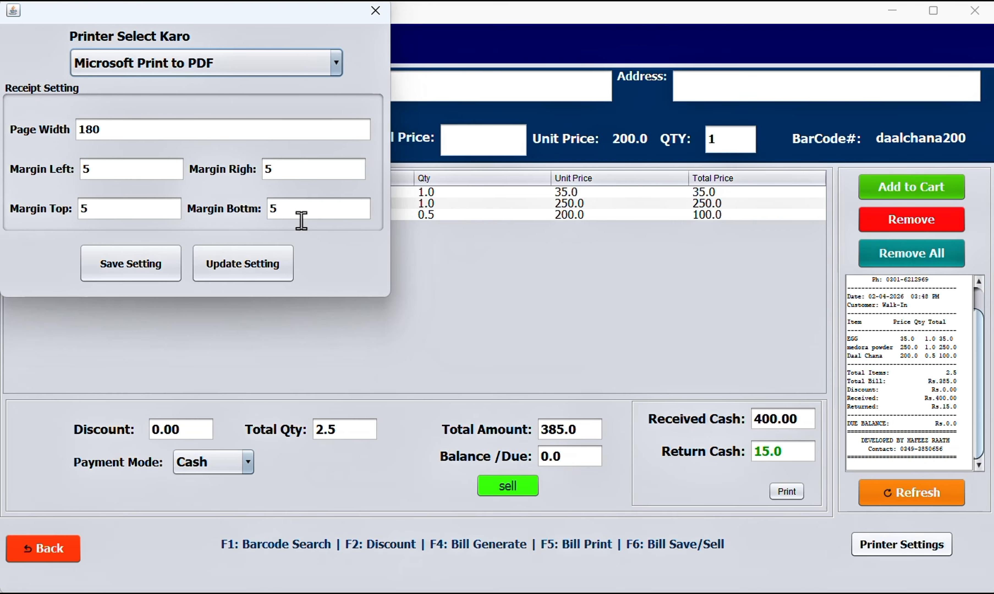
click(379, 11)
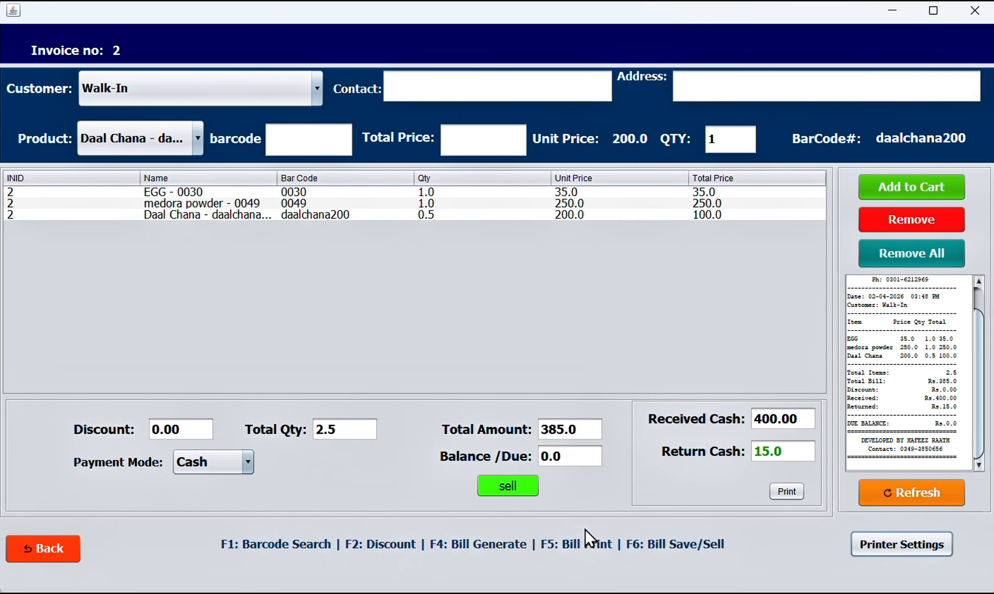
Print the generated bill, save the sale and dismiss the completion message
key(F5)
key(F6)
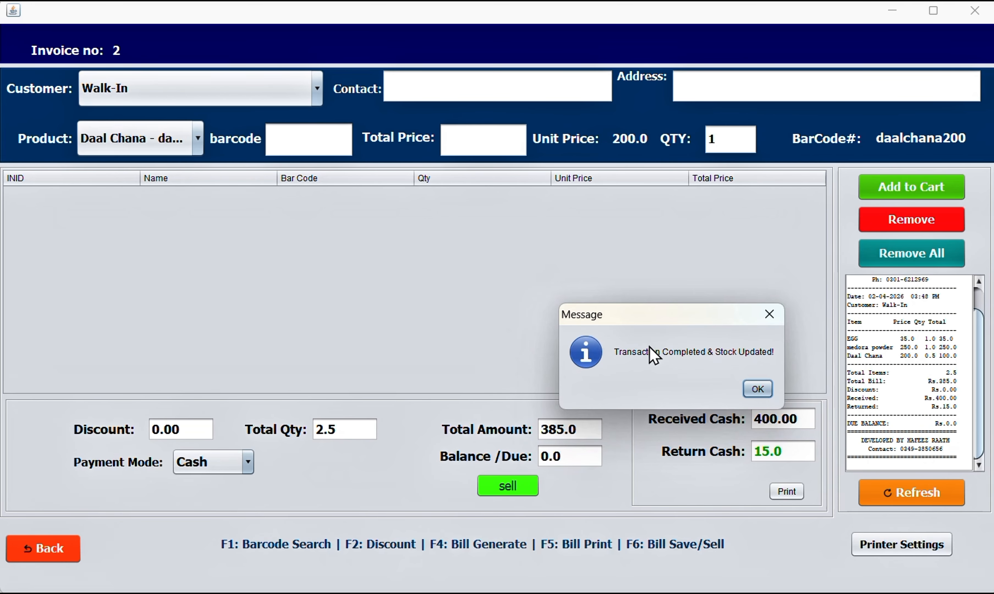
click(758, 389)
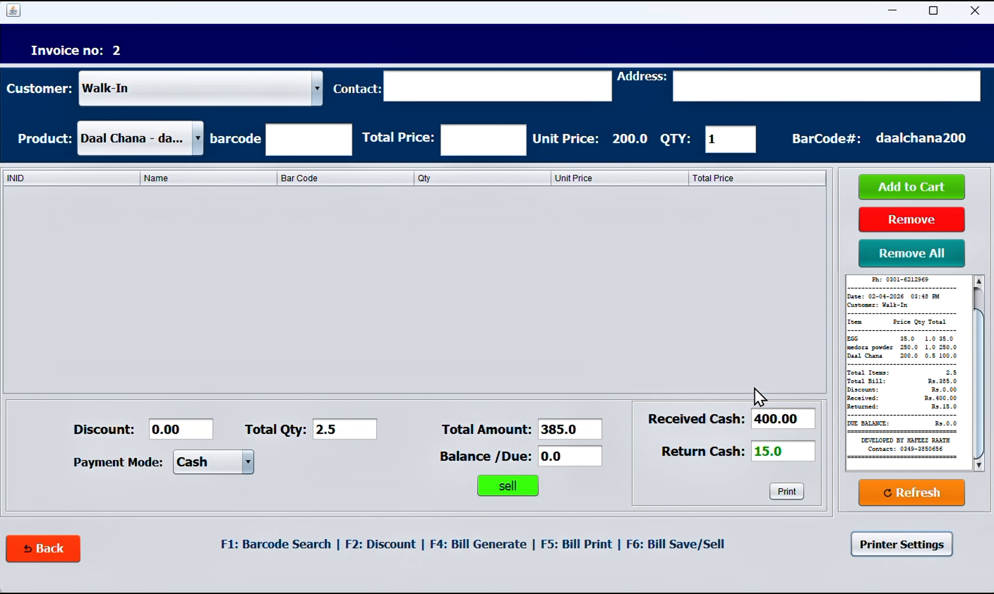